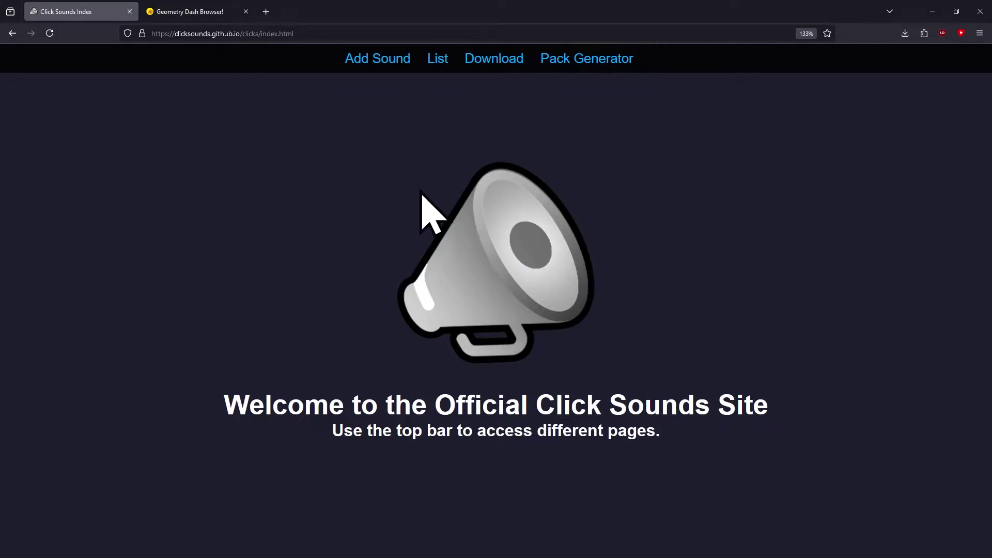
Step: Go to the Add Sound page and review the allowed audio formats in the Upload Guidelines
left_click(371, 63)
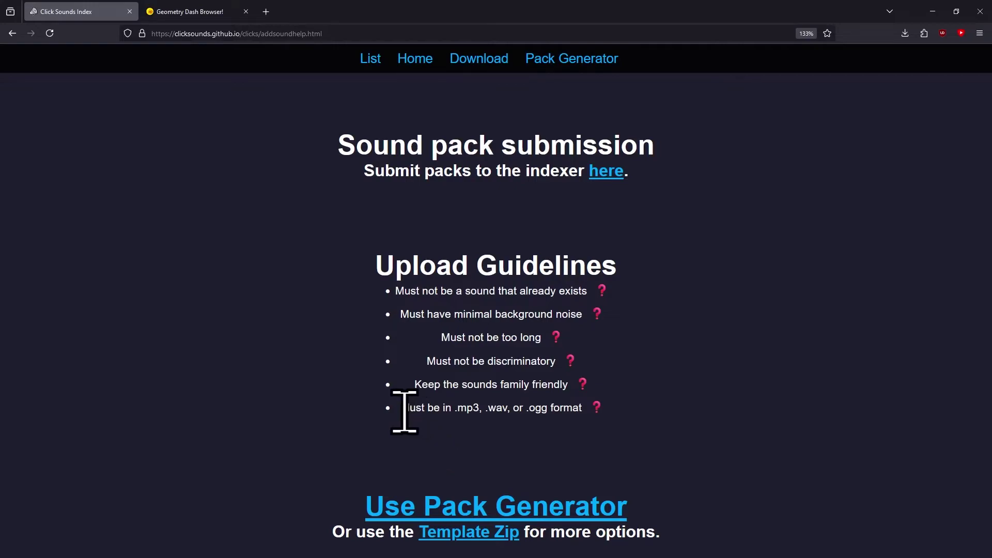
left_click_drag(404, 412, 620, 414)
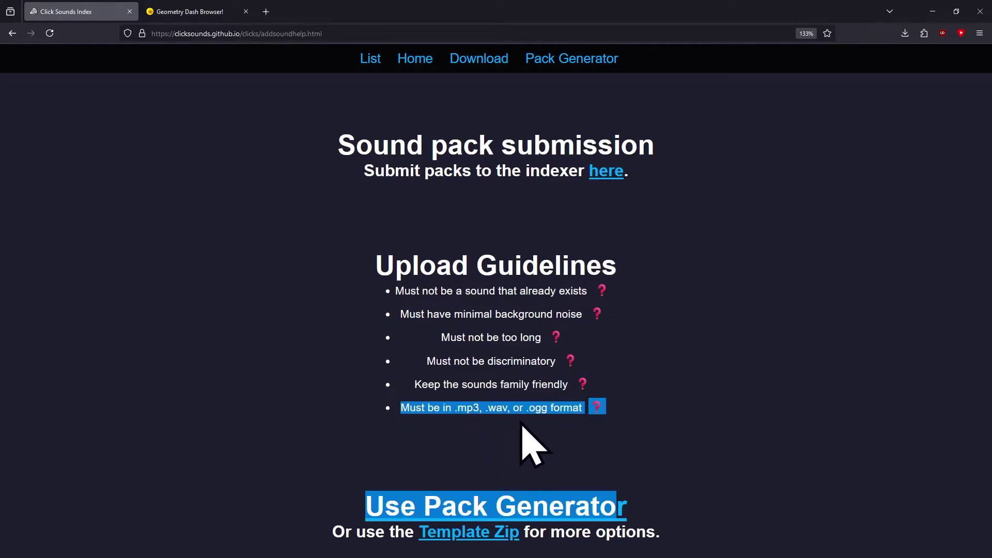
left_click(549, 425)
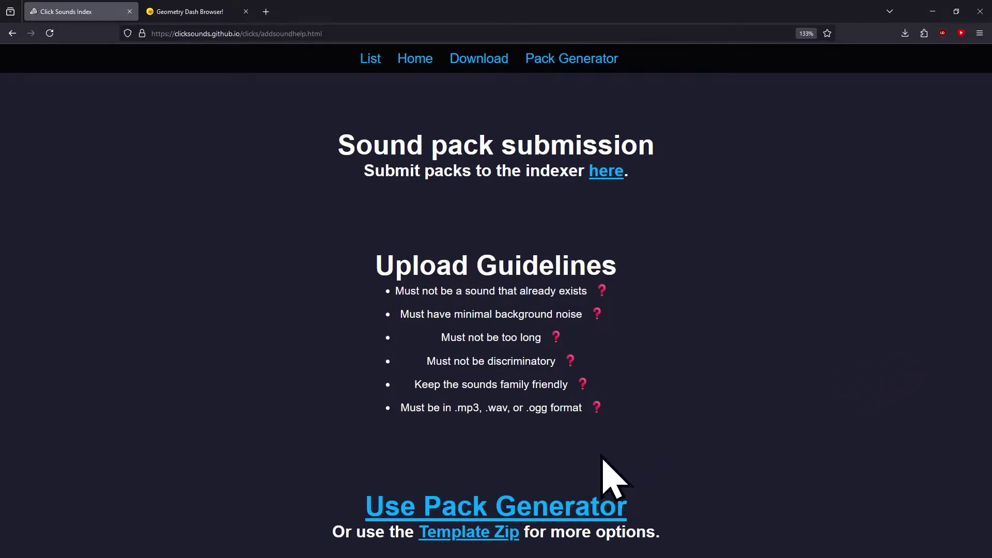
Step: Open the Click Pack Generator page from the guidelines link
left_click(572, 518)
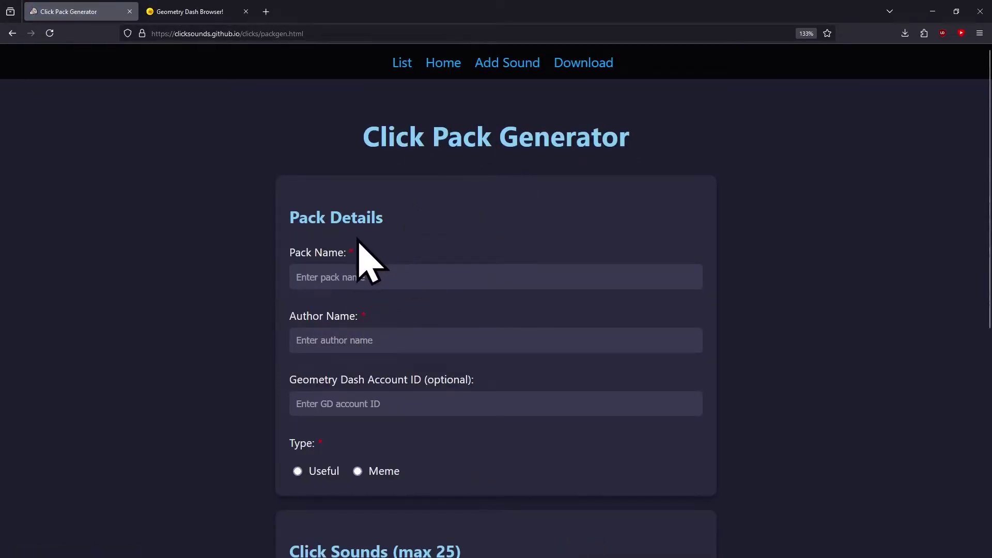
scroll(355, 242, "down", 6)
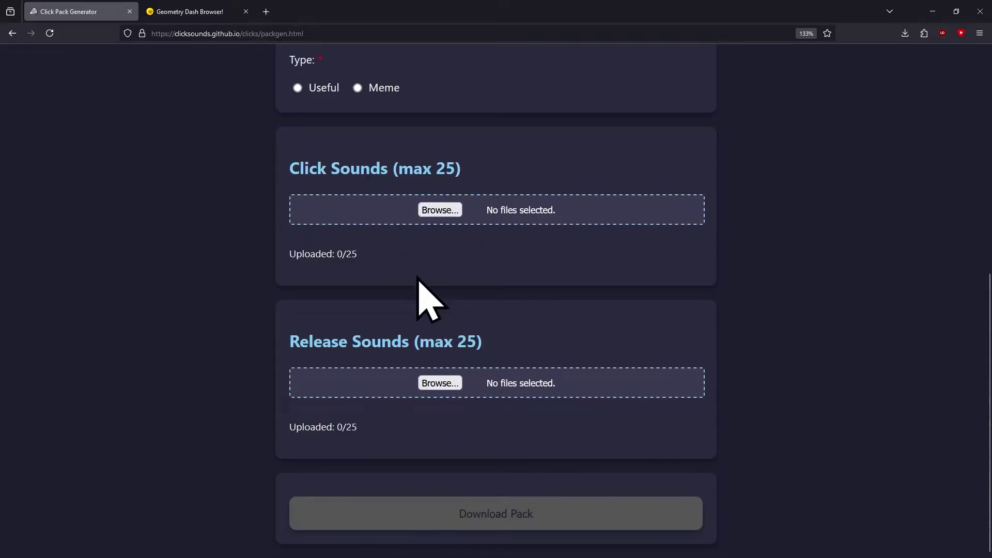
scroll(461, 248, "up", 2)
right_click(466, 271)
left_click(417, 310)
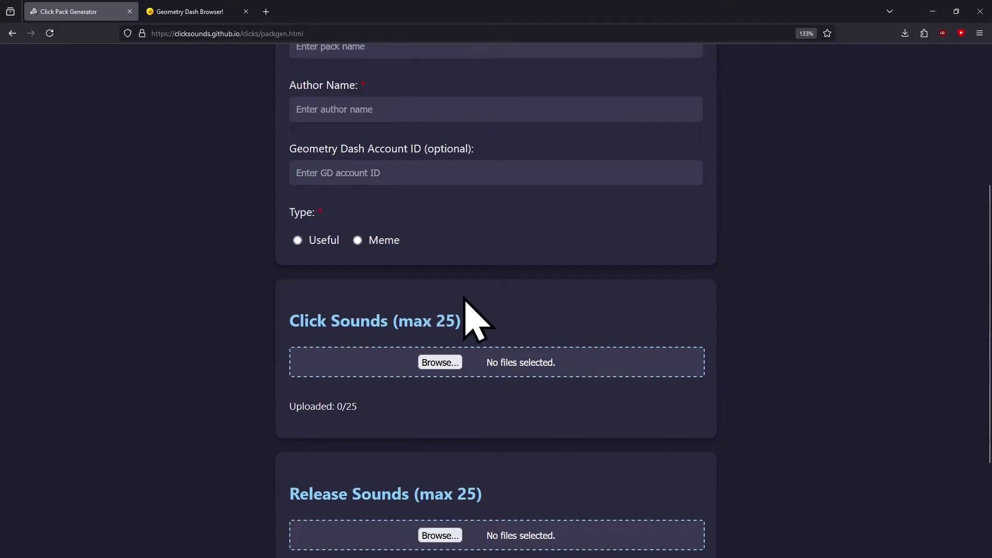
scroll(465, 317, "up", 3)
Step: Enter 'Osu Hit' as Pack Name and the creator's name as Author Name, leaving account ID empty
left_click(412, 282)
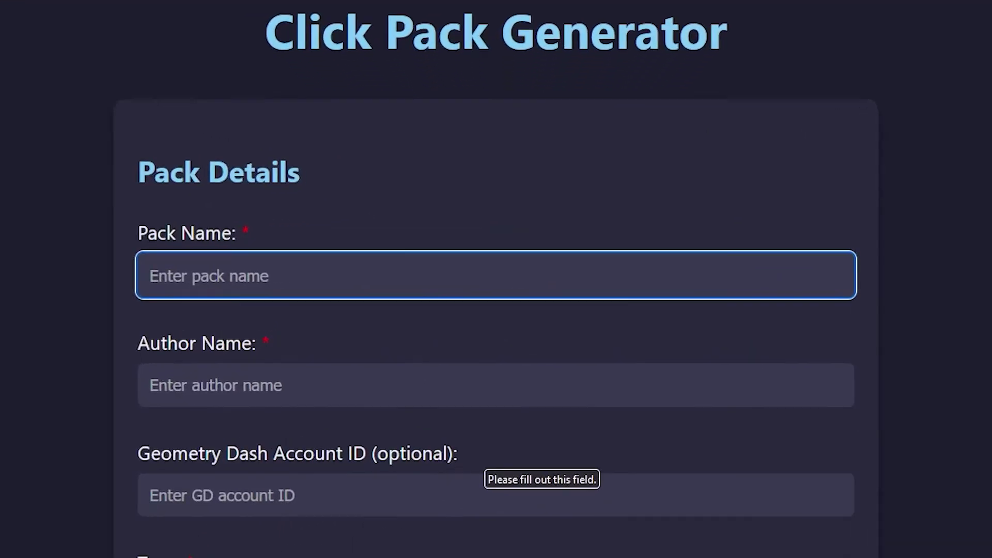
type("Osu Hit")
key("Tab")
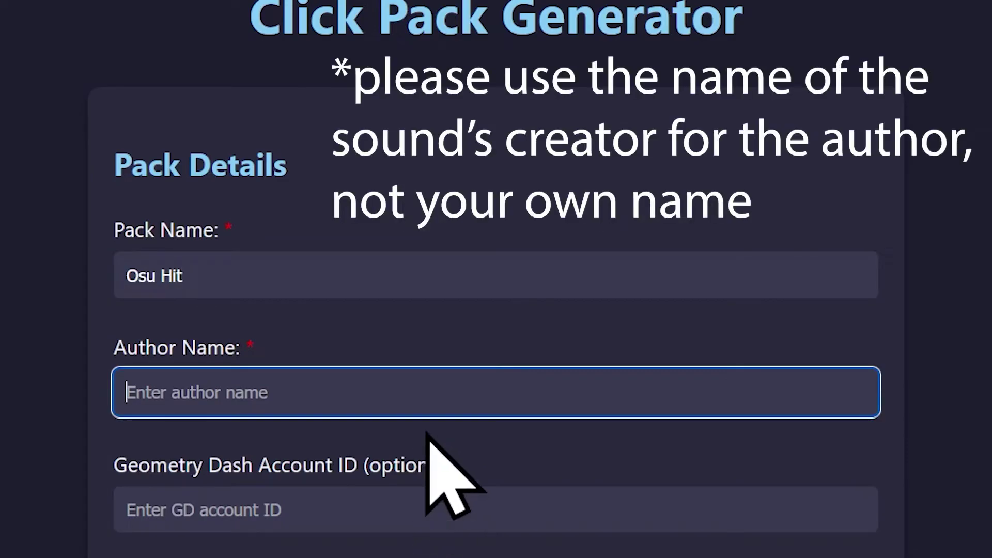
type("Beat")
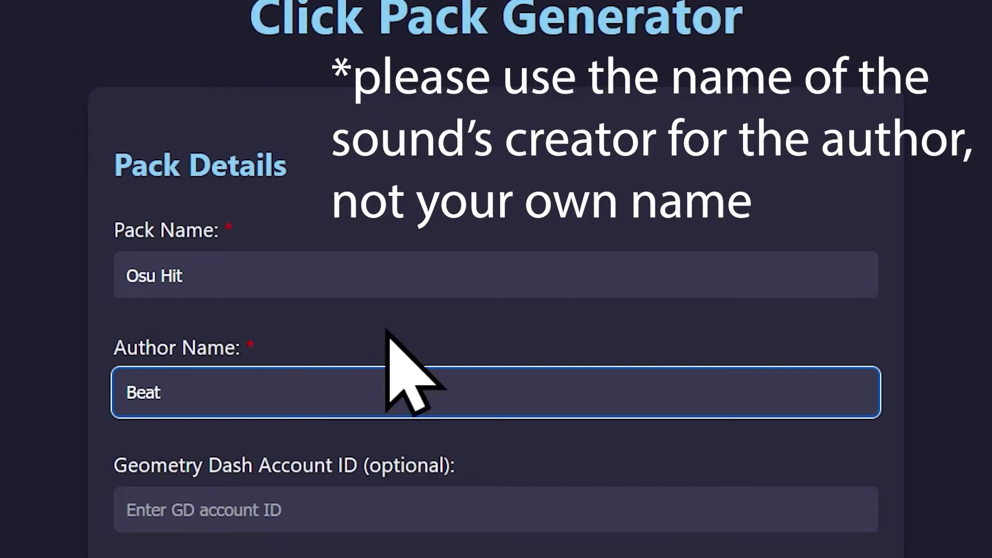
left_click(124, 508)
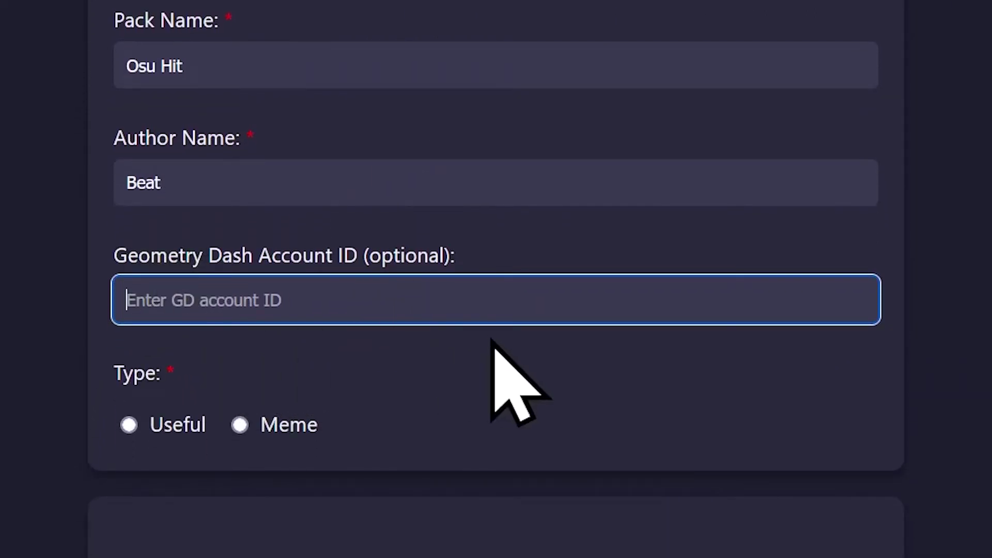
left_click(273, 333)
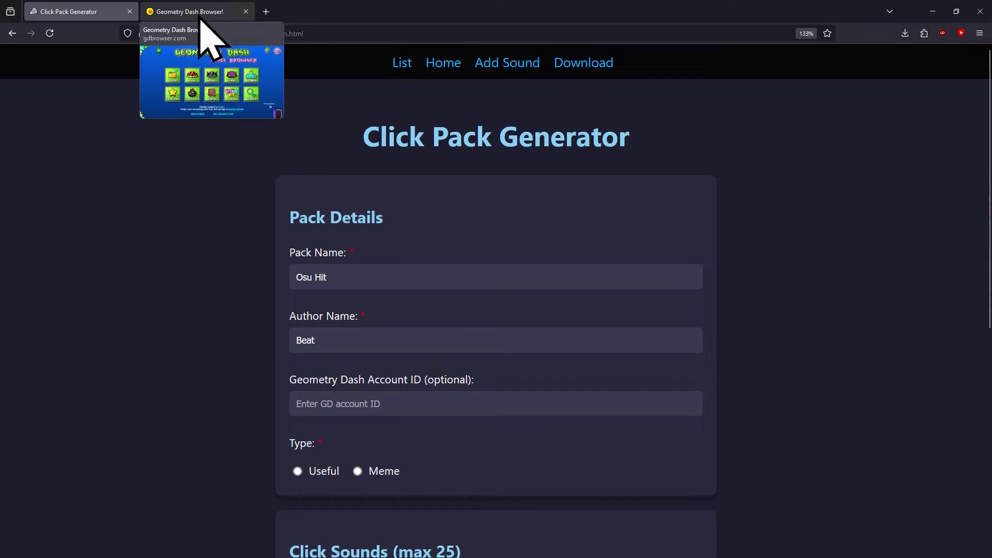
Step: Search GDBrowser for the creator's username to open their player profile
left_click(200, 15)
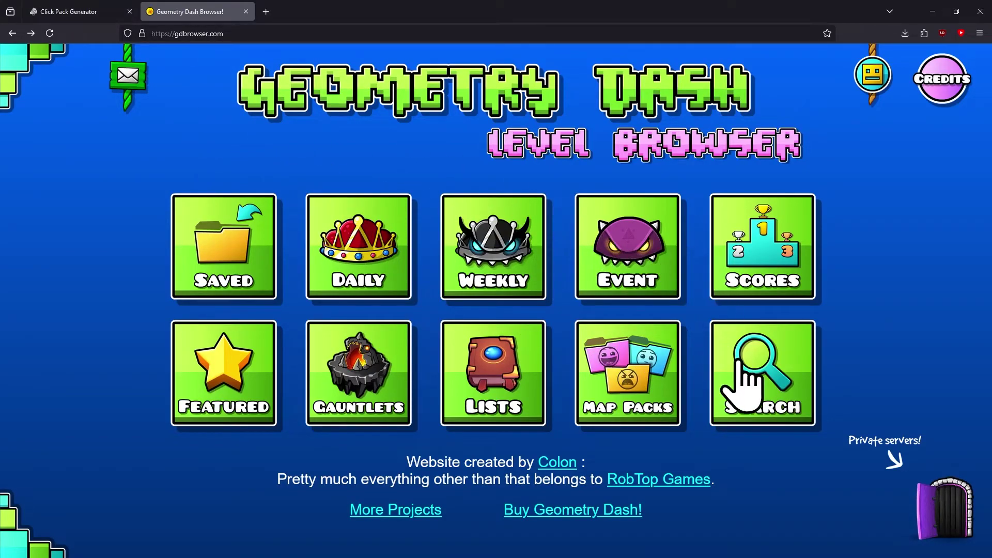
left_click(794, 397)
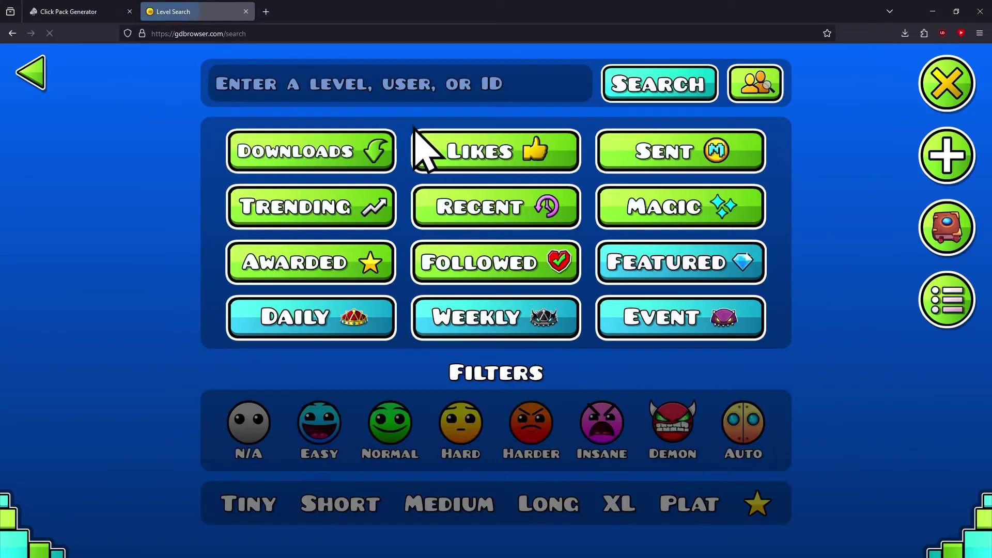
left_click(386, 93)
type("BEATTACO")
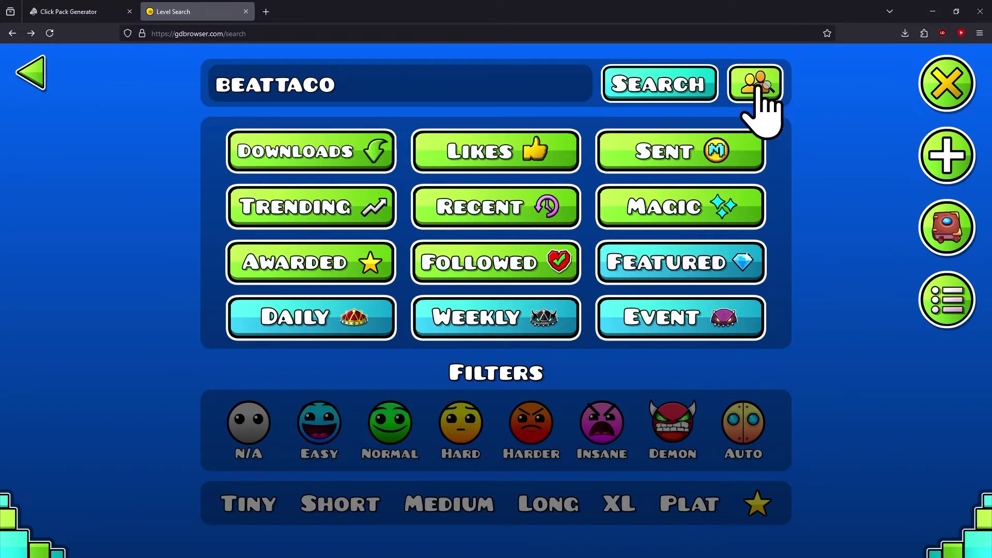
left_click(757, 87)
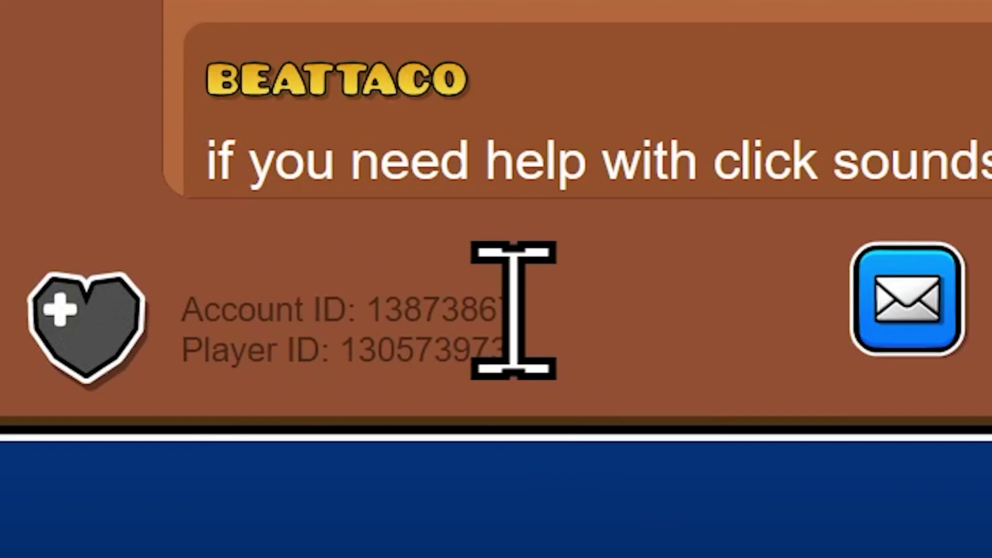
Step: Select and copy the creator's Geometry Dash account ID from the profile
left_click_drag(342, 474, 302, 474)
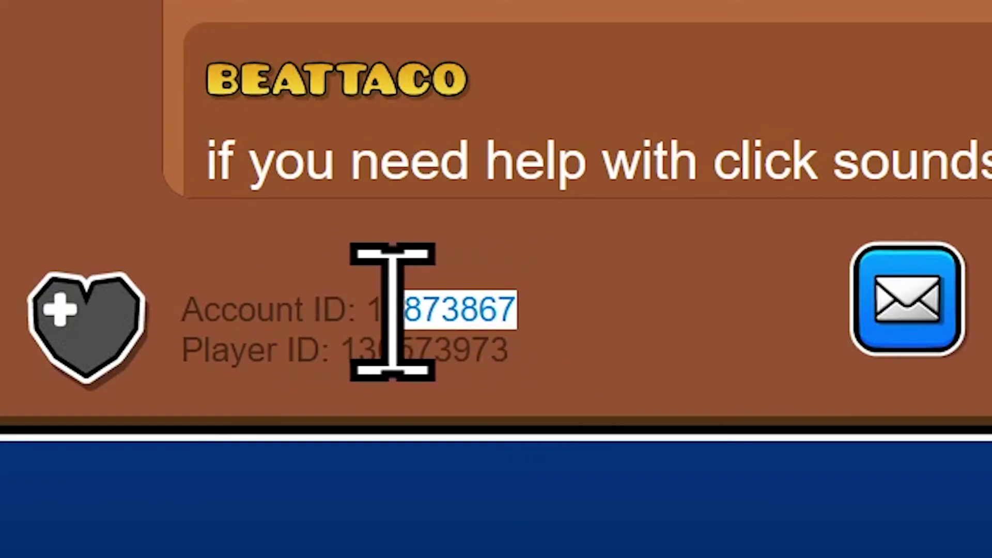
left_click_drag(393, 310, 355, 310)
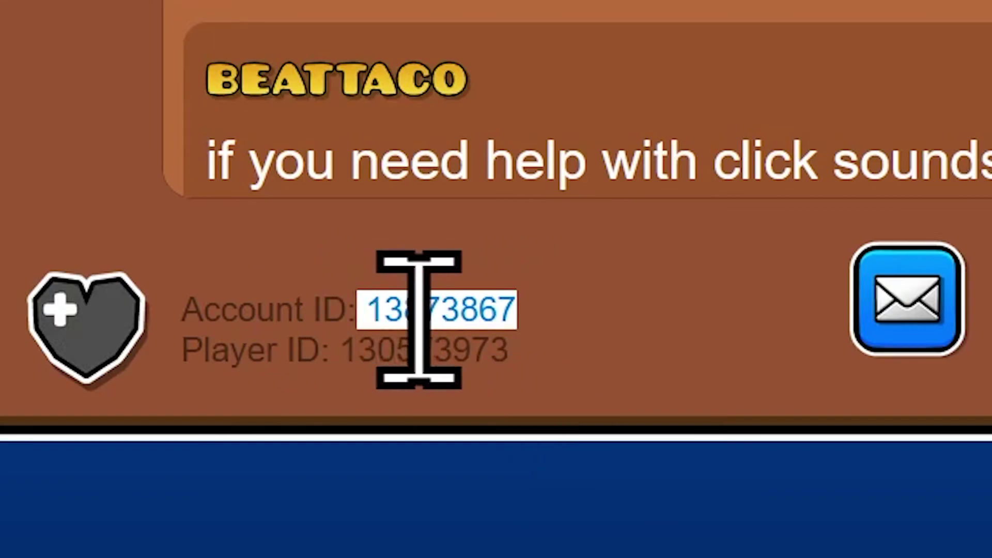
right_click(467, 318)
left_click(585, 2)
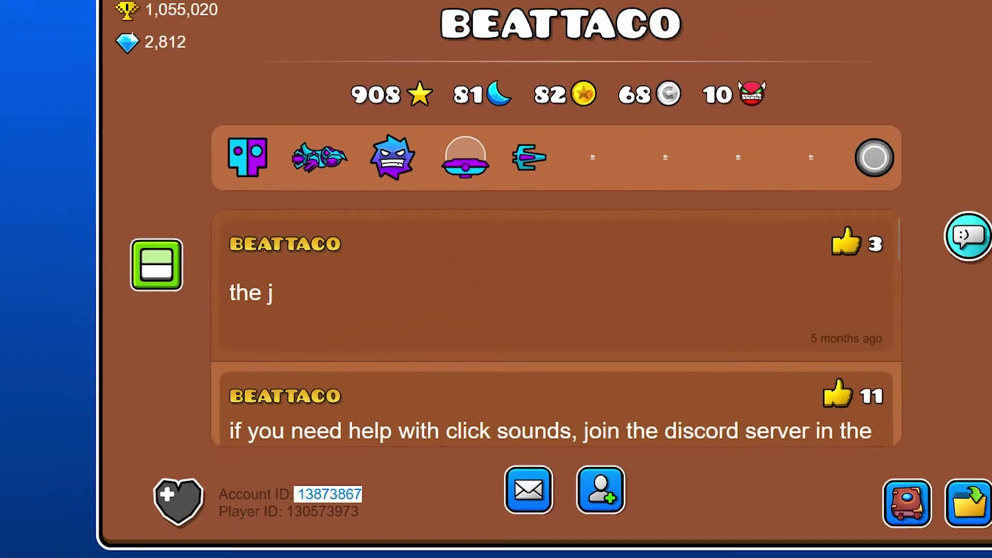
Step: Paste the copied account ID into the generator form and set the pack type to Useful
left_click(99, 13)
scroll(480, 274, "down", 2)
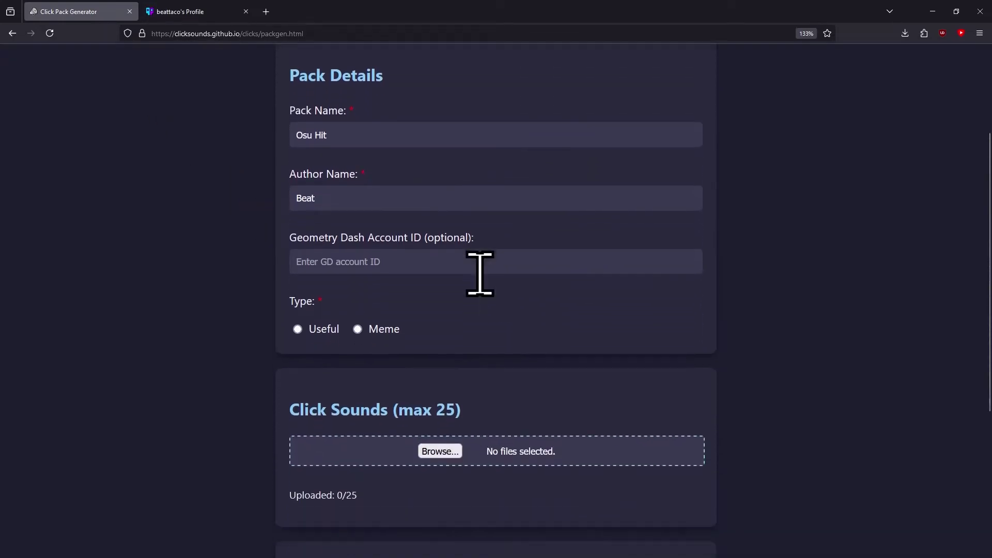
left_click(443, 257)
right_click(442, 261)
left_click(461, 335)
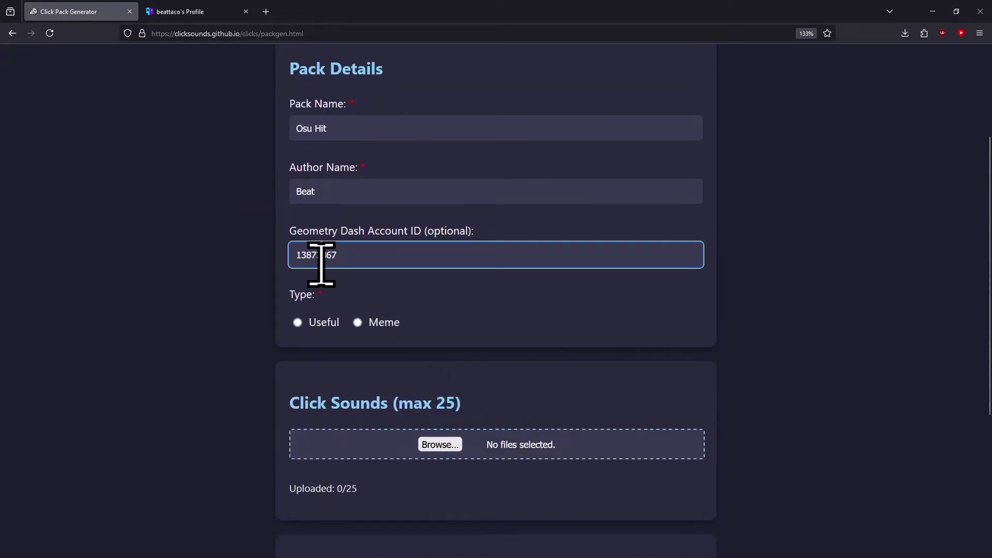
scroll(351, 271, "down", 2)
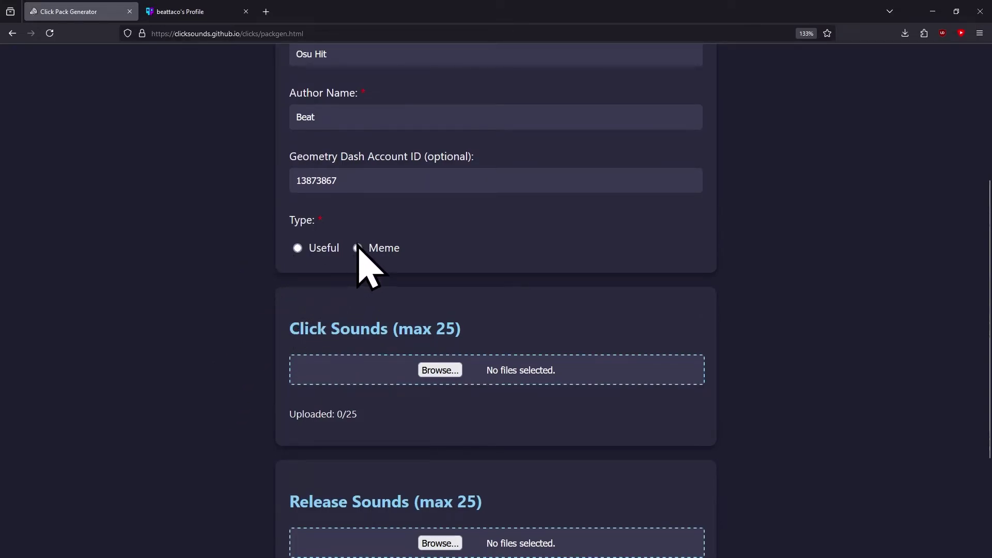
left_click(298, 248)
scroll(321, 339, "down", 3)
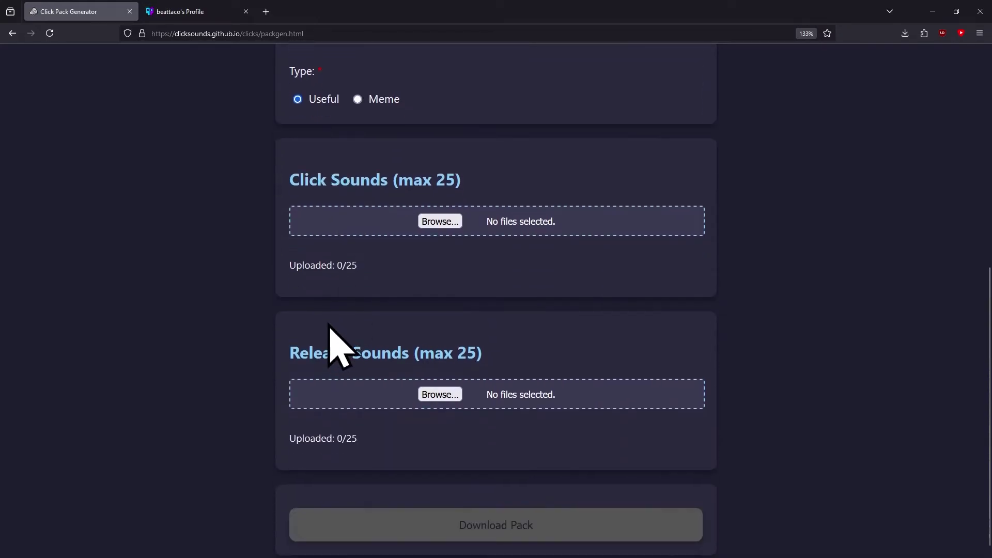
Step: Add beats-click-sound.ogg from the peppy osuhit folder under Click Sounds
left_click(445, 222)
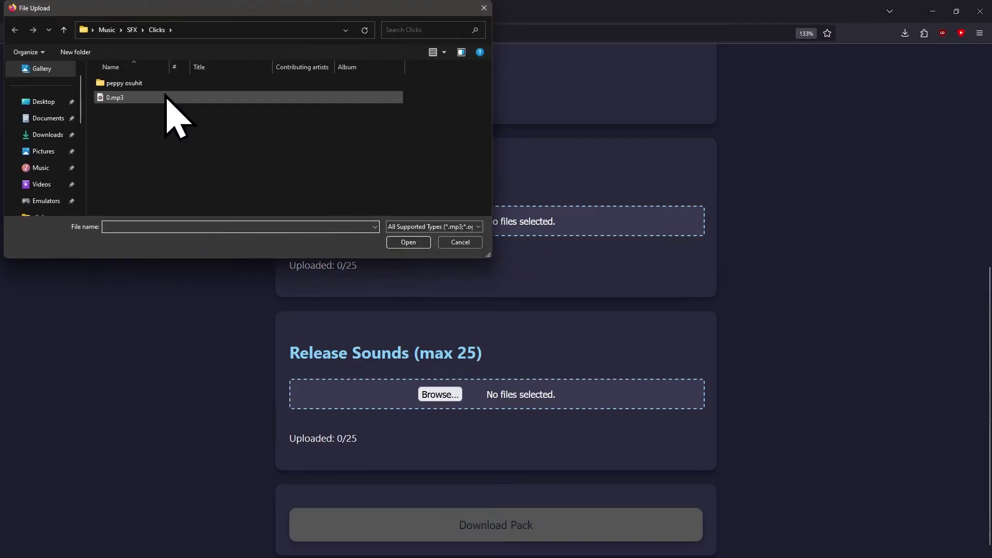
left_click(166, 83)
double_click(166, 82)
double_click(165, 83)
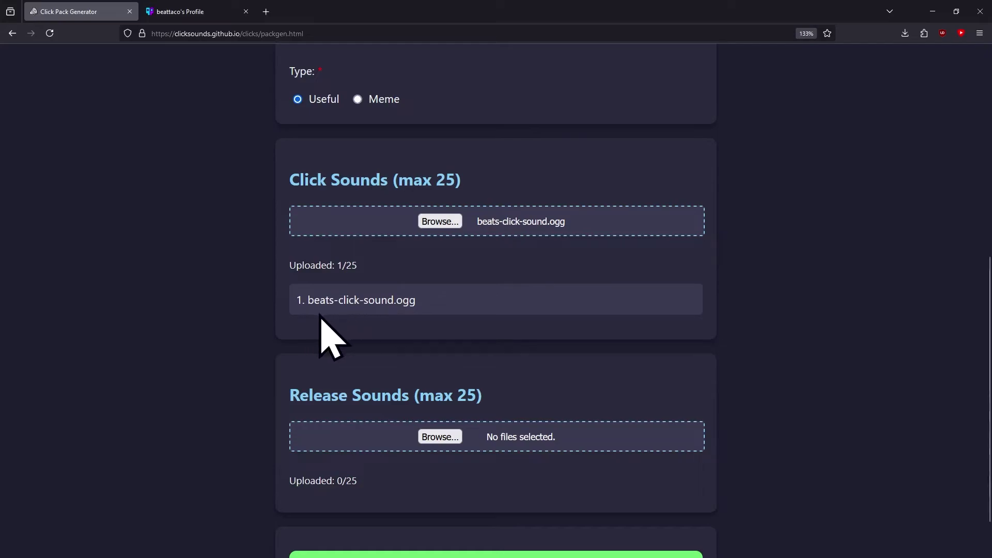
scroll(414, 335, "down", 1)
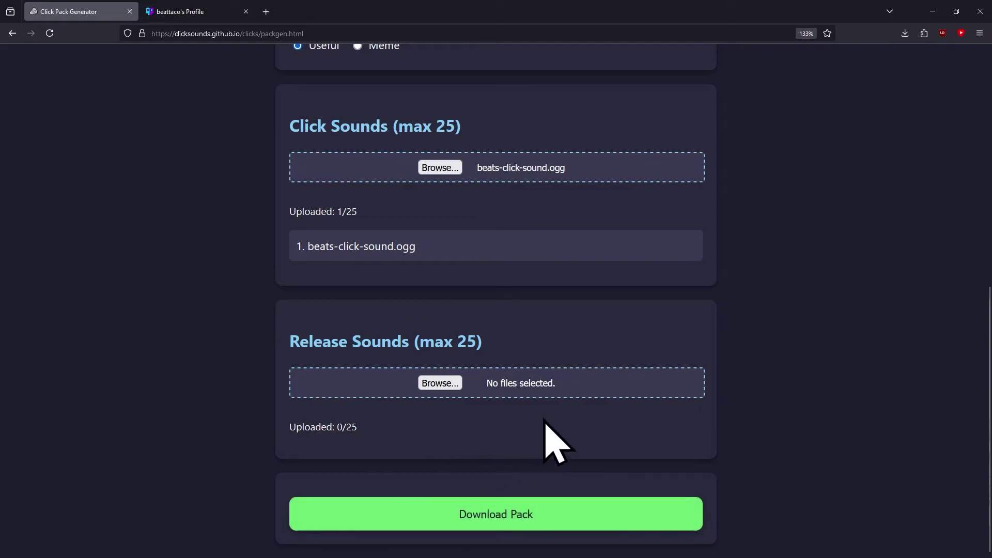
Step: Download the pack and save beat.osu-hit.packgen.zip to the Desktop
scroll(532, 408, "up", 7)
scroll(523, 376, "up", 1)
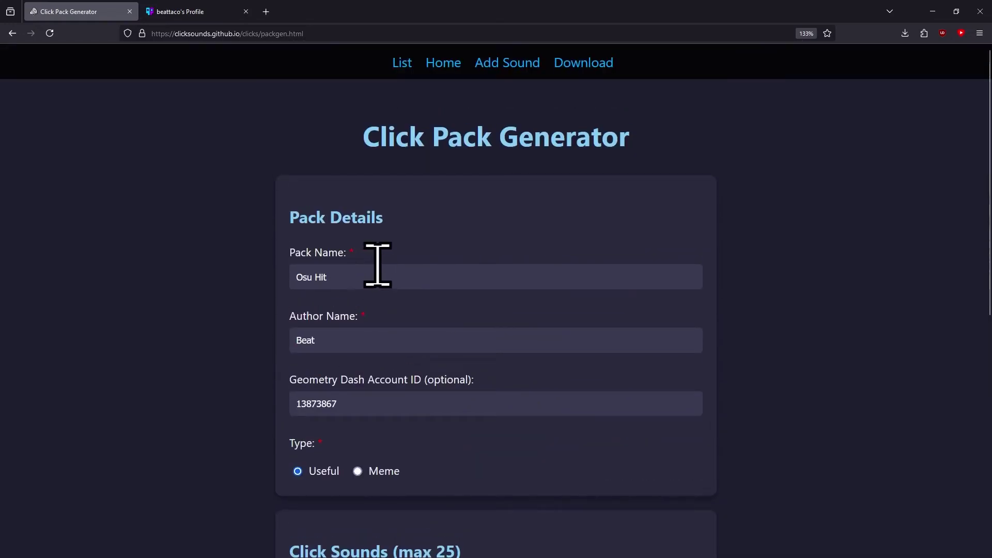
scroll(397, 331, "down", 5)
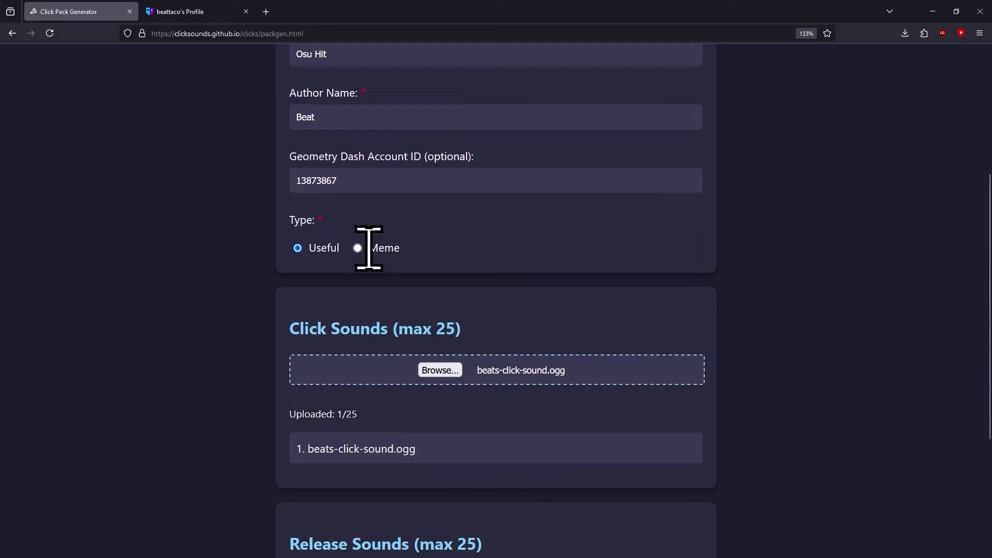
scroll(380, 274, "down", 3)
scroll(445, 222, "down", 1)
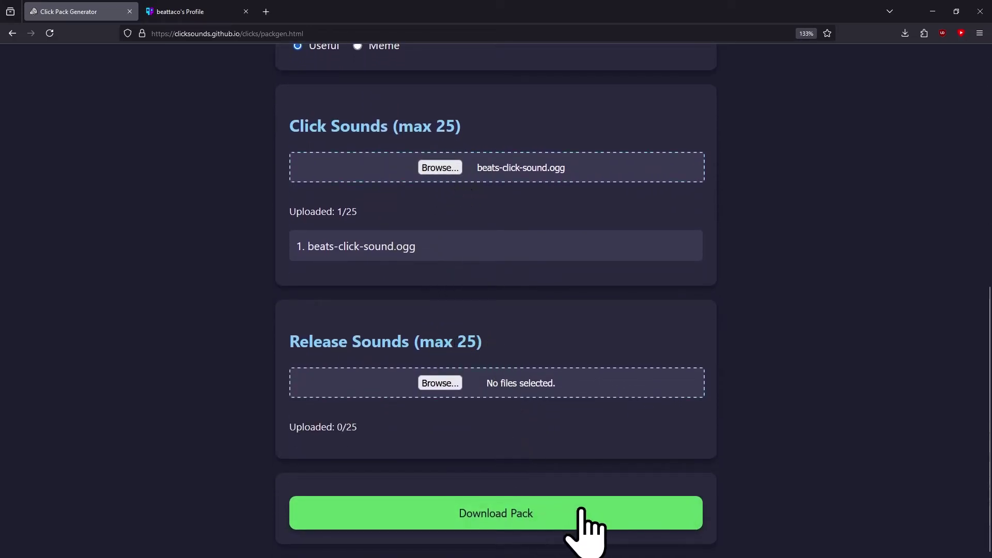
left_click(599, 531)
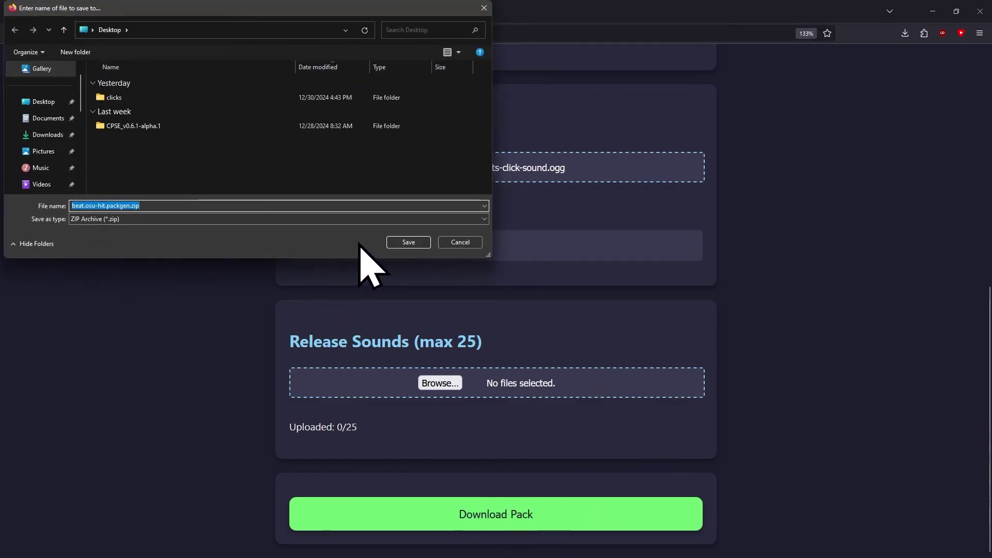
left_click(405, 242)
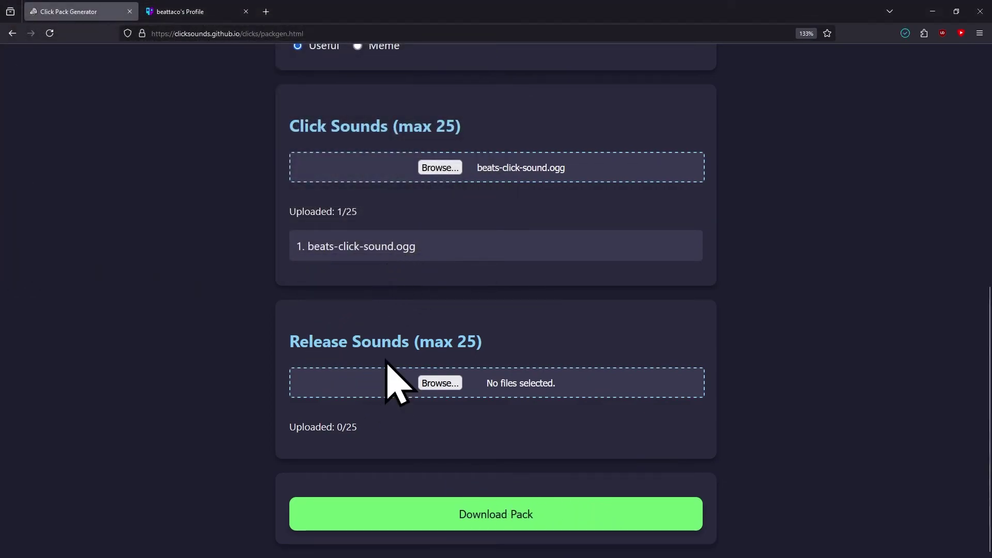
Step: Confirm the zip in the downloads list and return to the Add Sound submission page
left_click(905, 34)
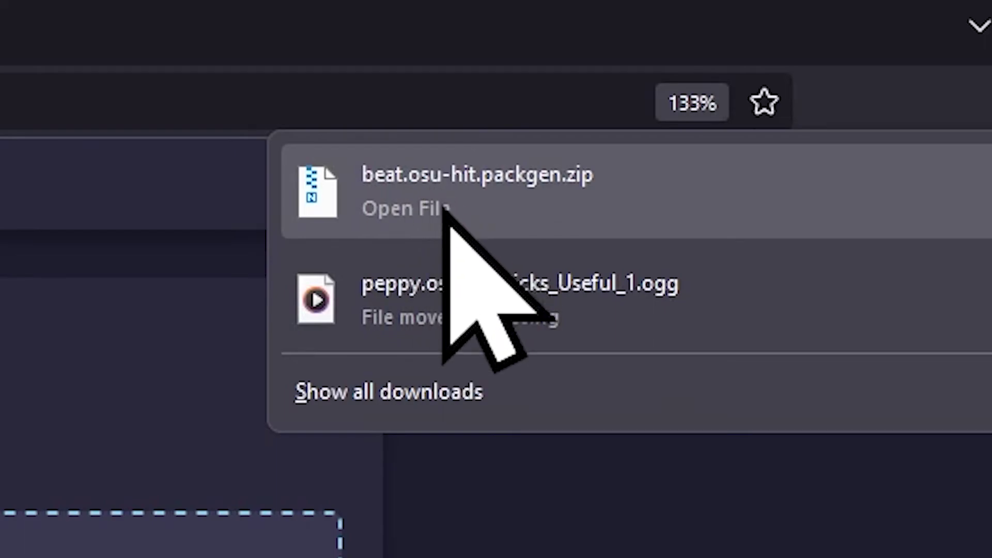
left_click(443, 210)
scroll(734, 269, "up", 5)
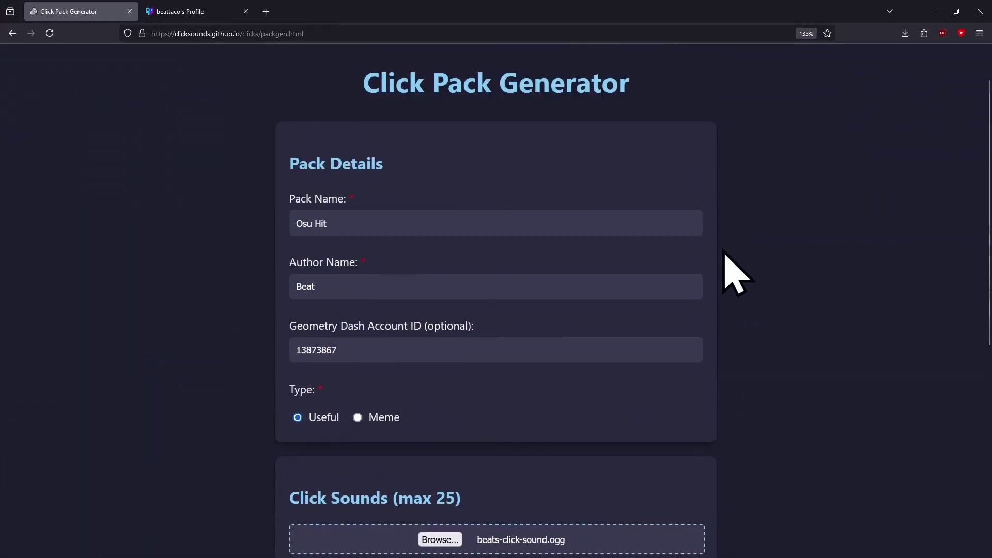
scroll(734, 269, "up", 2)
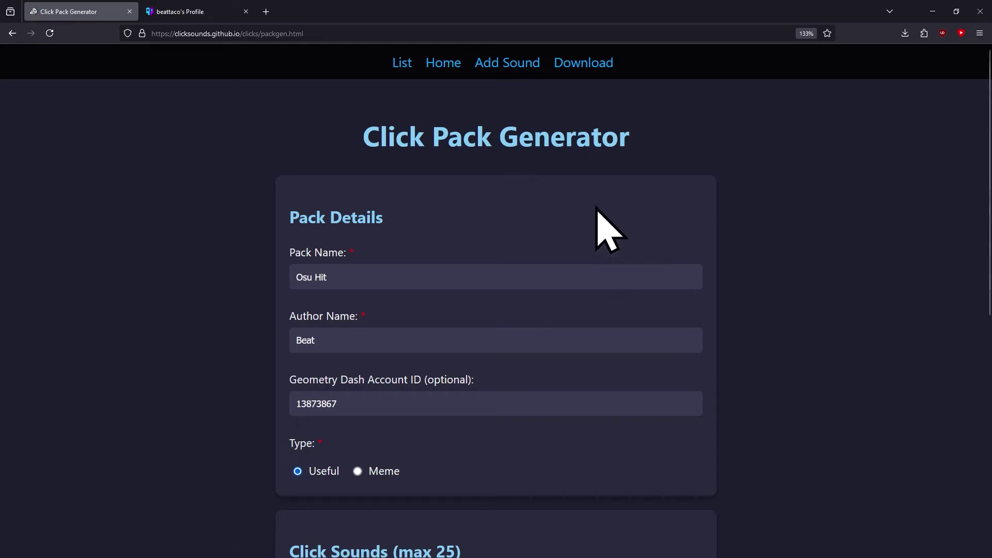
left_click(518, 61)
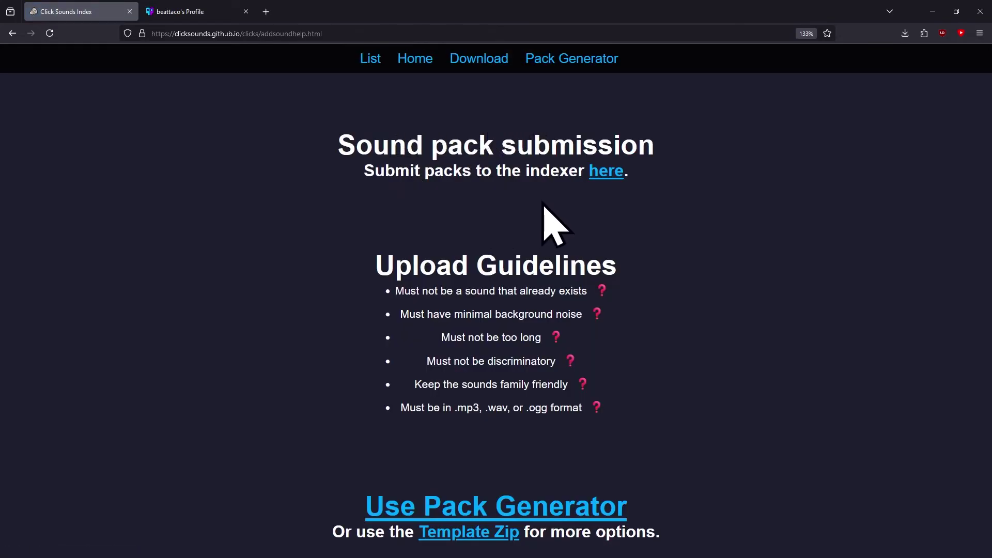
Step: Follow the 'here' link to GitHub's 'Add a new sound' issue and title it 'Osu Hit'
left_click(602, 175)
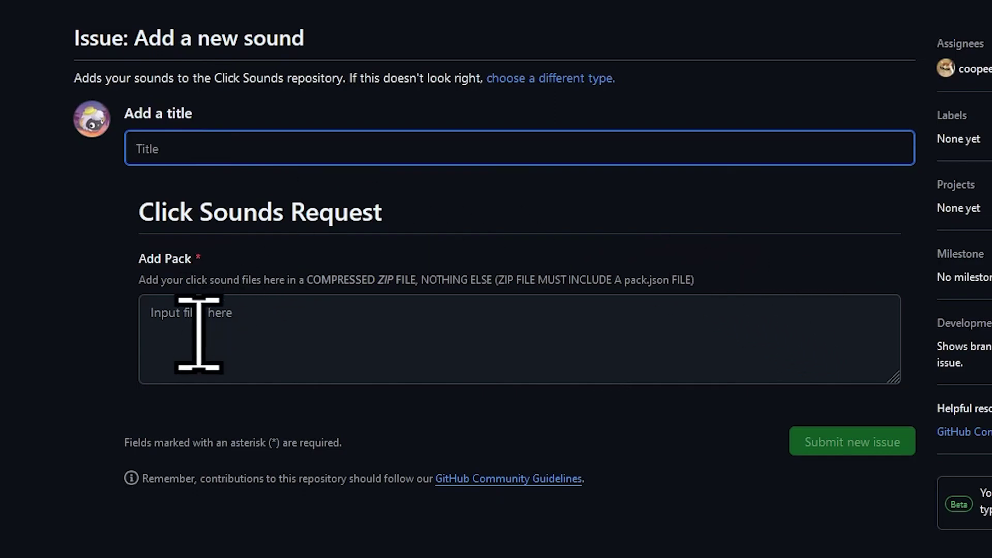
left_click(28, 356)
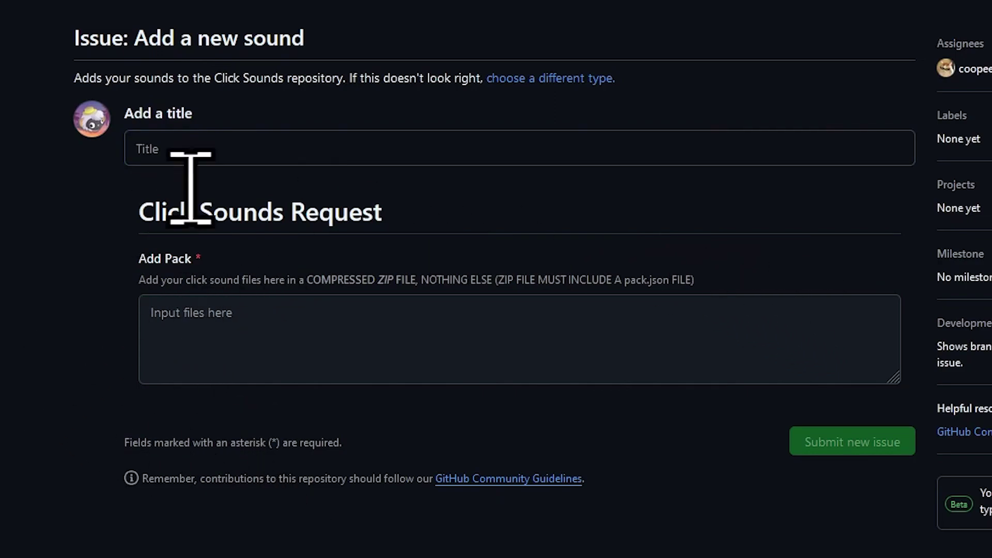
left_click(167, 143)
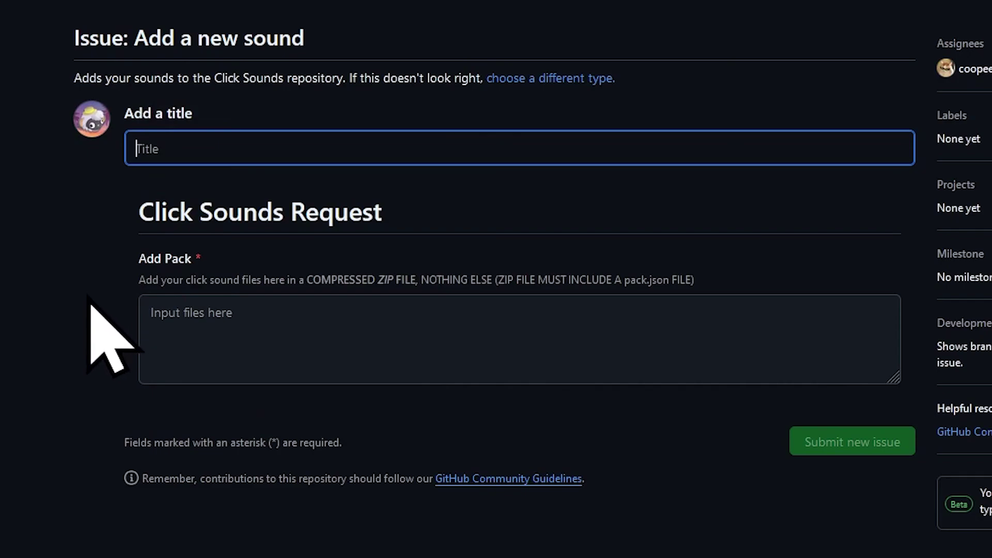
type("asbkjjgbrjefb")
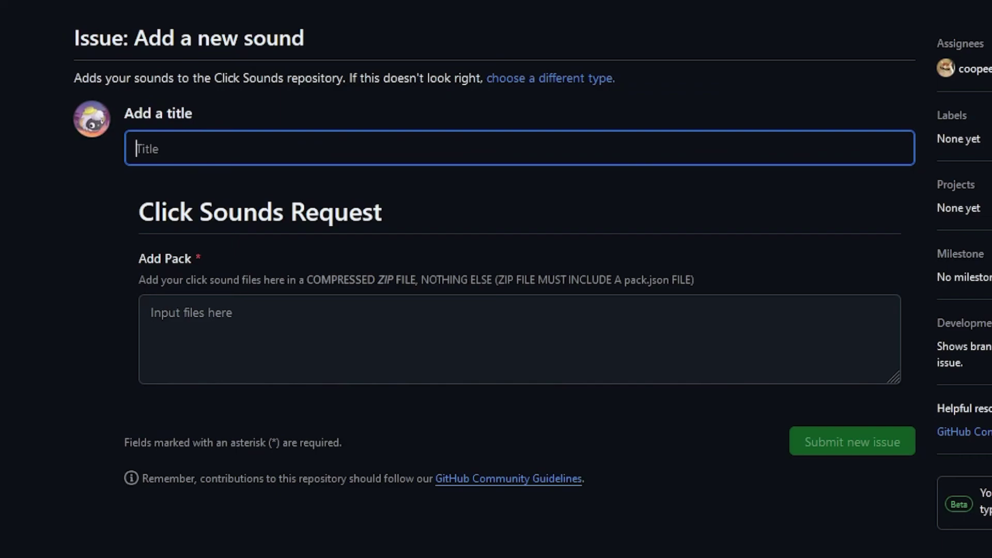
type("Osu Hit")
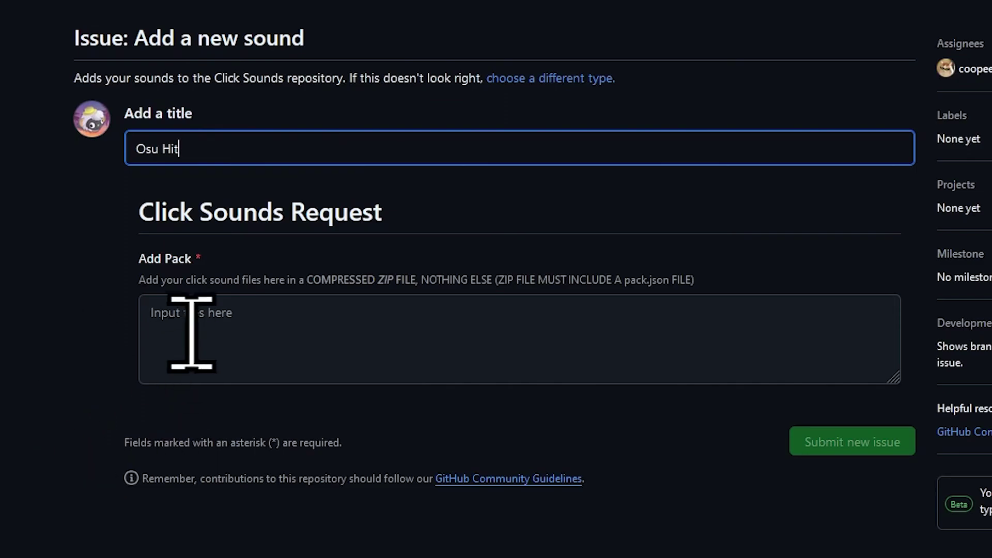
Step: Attach beat.osu-hit.packgen.zip to the Add Pack field and undo the duplicate link
left_click(207, 341)
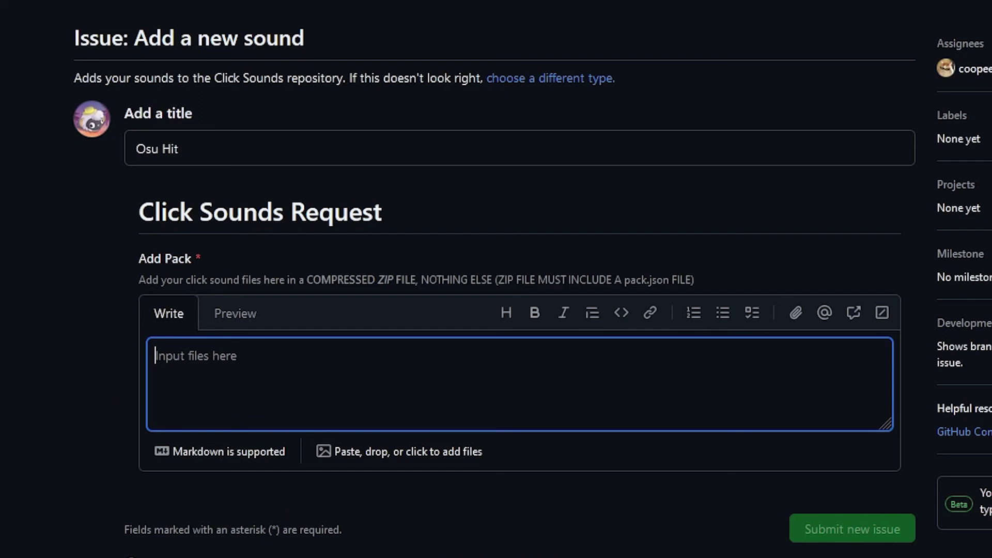
left_click_drag(972, 31, 362, 413)
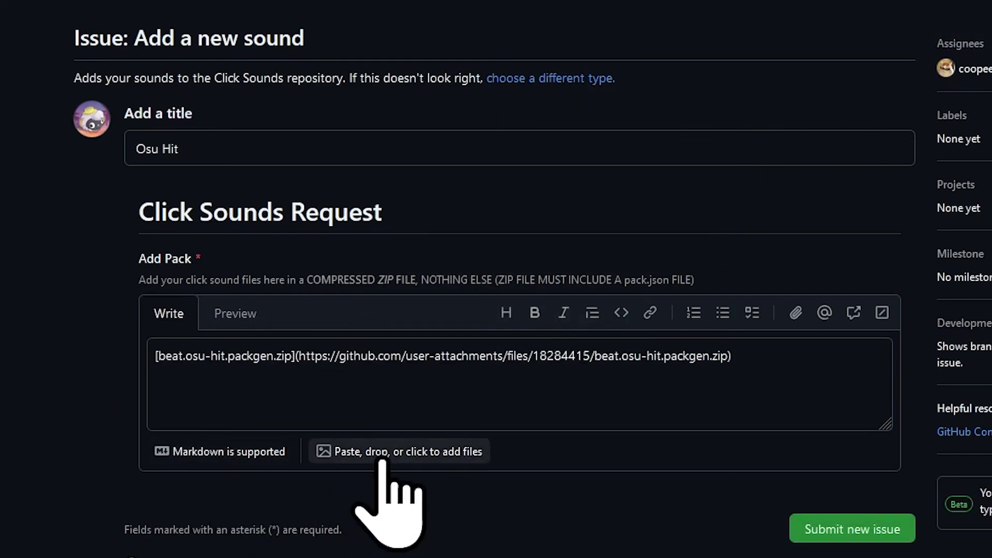
left_click(398, 452)
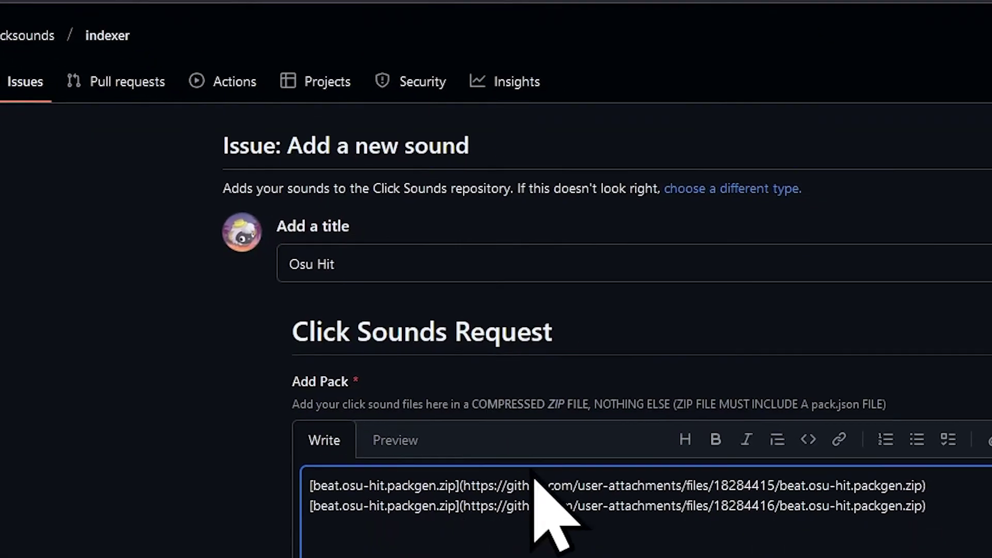
key("ctrl+z")
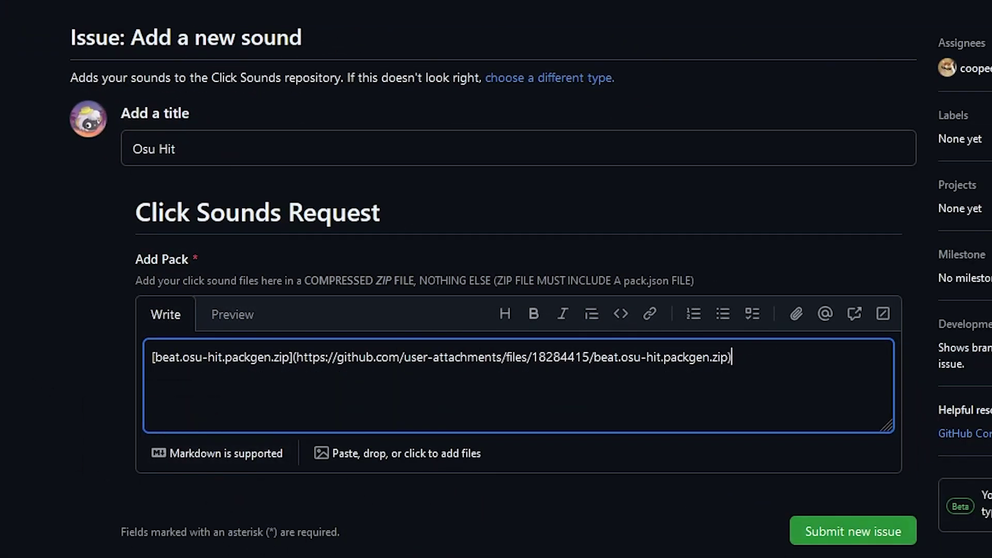